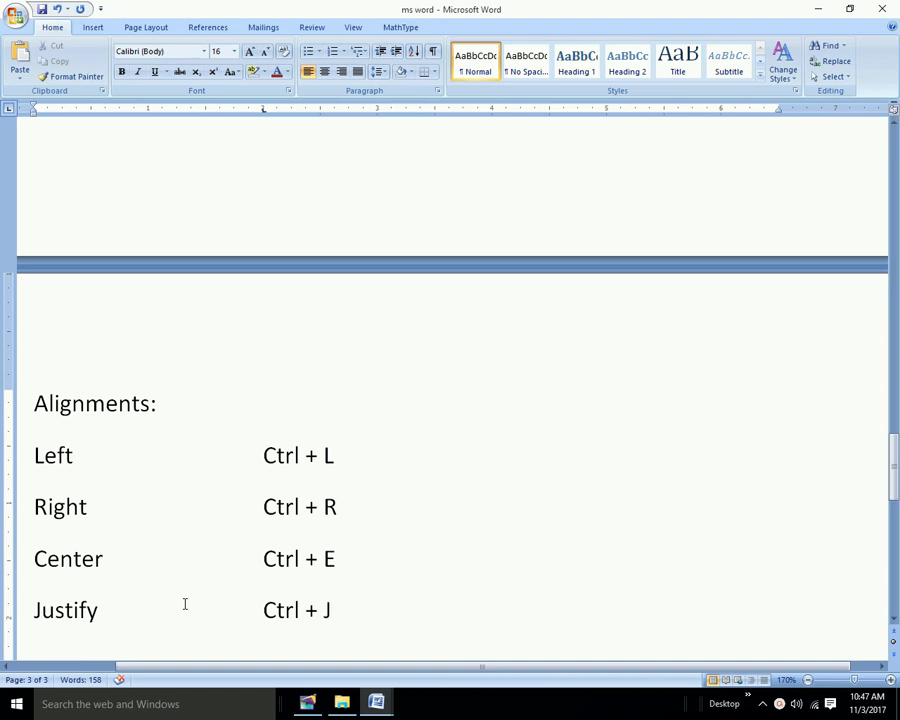
- Start a new blank document with Ctrl+N
{"action": "key", "text": "ctrl+n"}
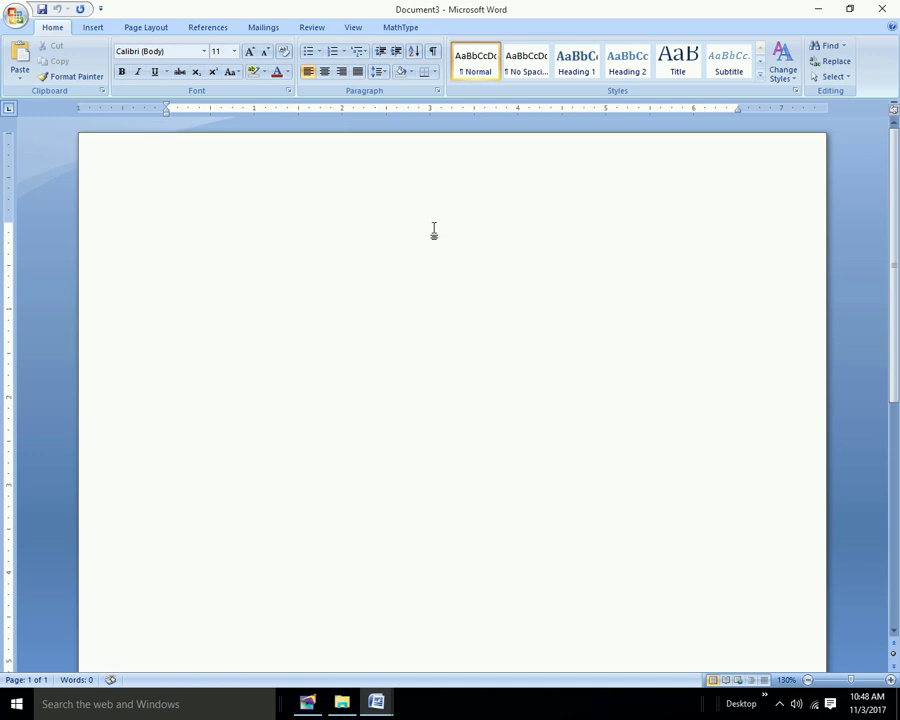
{"action": "key", "text": "ctrl+shift+period"}
{"action": "key", "text": "ctrl+shift+period"}
{"action": "key", "text": "ctrl+shift+period"}
{"action": "key", "text": "BackSpace"}
{"action": "key", "text": "BackSpace"}
{"action": "key", "text": "ctrl+a"}
{"action": "key", "text": "BackSpace"}
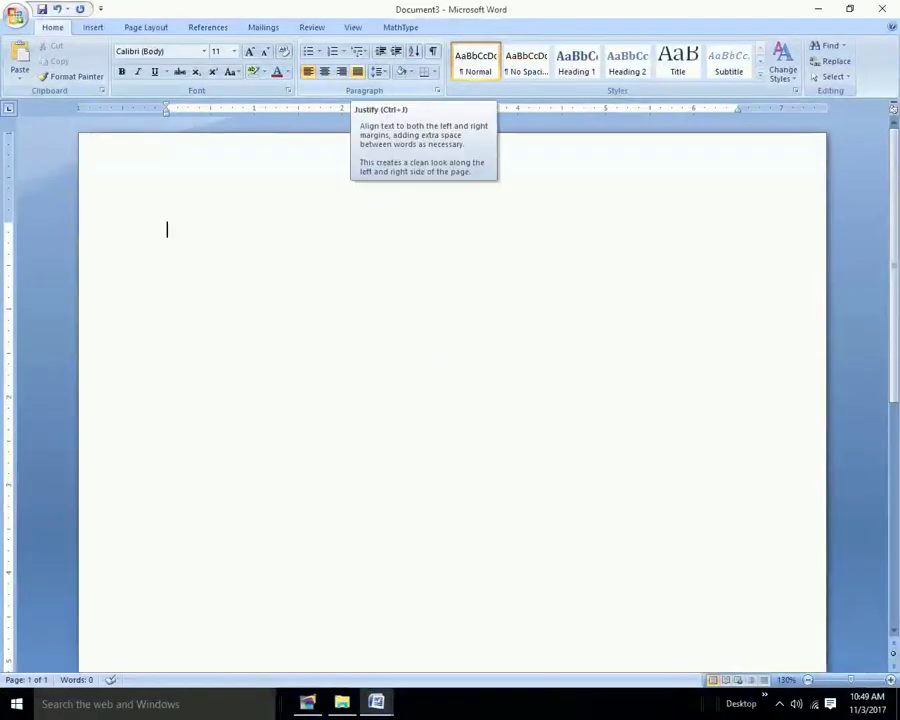
{"action": "key", "text": "alt+Tab"}
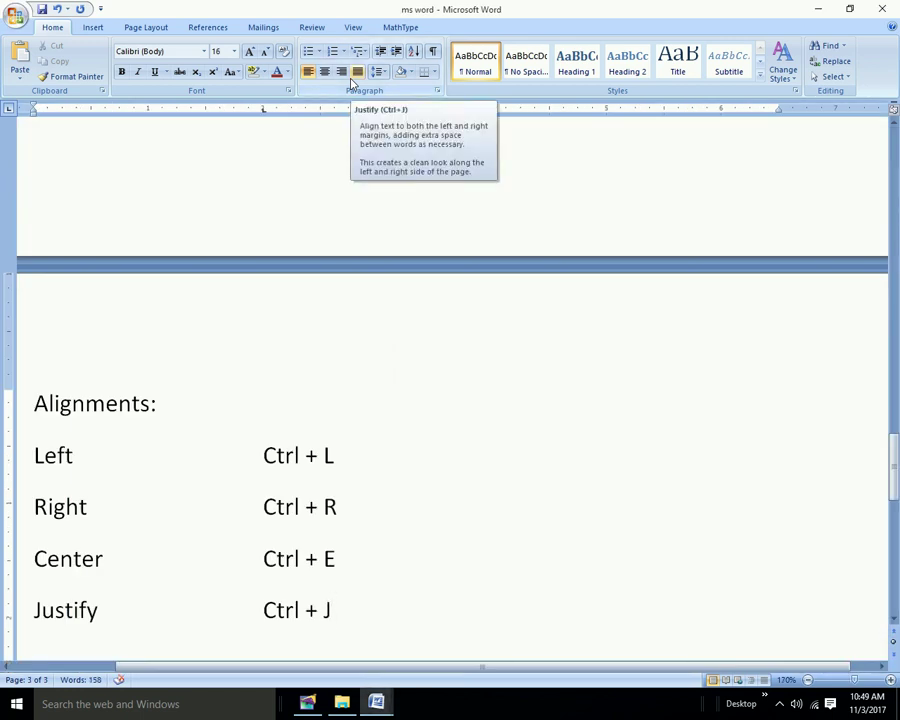
{"action": "key", "text": "ctrl+n"}
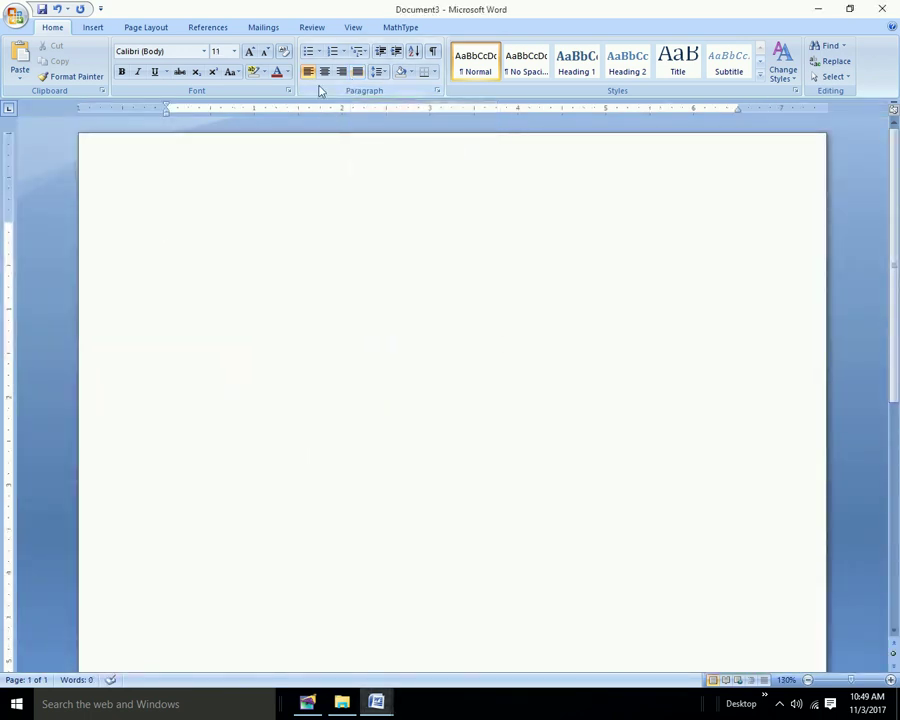
{"action": "left_click", "coordinate": [324, 78]}
{"action": "left_click", "coordinate": [339, 74]}
{"action": "left_click", "coordinate": [309, 73]}
{"action": "key", "text": "ctrl+e"}
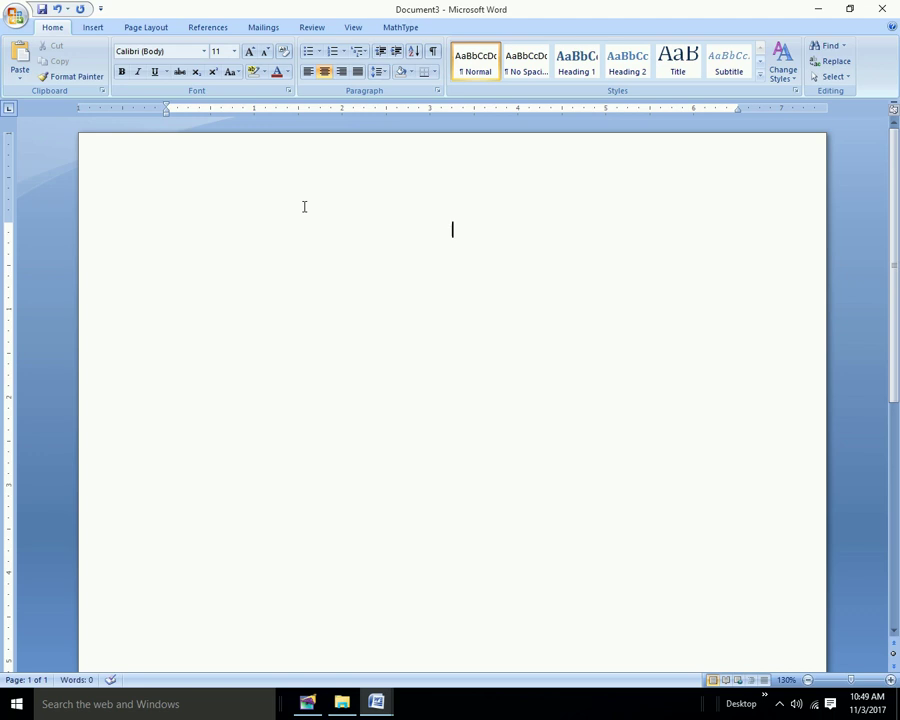
- Add the centred 18-point title 'Leave Letter'
{"action": "key", "text": "ctrl+l"}
{"action": "key", "text": "ctrl+r"}
{"action": "key", "text": "ctrl+e"}
{"action": "key", "text": "ctrl+shift+period"}
{"action": "key", "text": "ctrl+shift+period"}
{"action": "key", "text": "ctrl+shift+period"}
{"action": "key", "text": "ctrl+shift+period"}
{"action": "type", "text": "Leave Letter"}
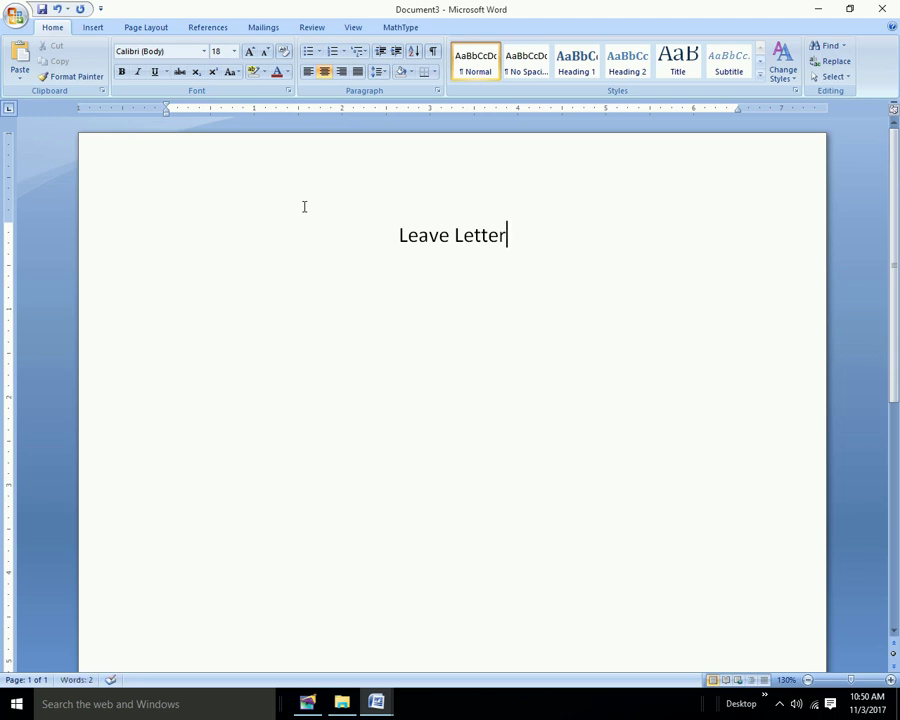
{"action": "key", "text": "Return"}
- Add a right-aligned 'Date : 3/11/2017,' line followed by 'Nellore.'
{"action": "key", "text": "ctrl+r"}
{"action": "type", "text": "Date : 3/"}
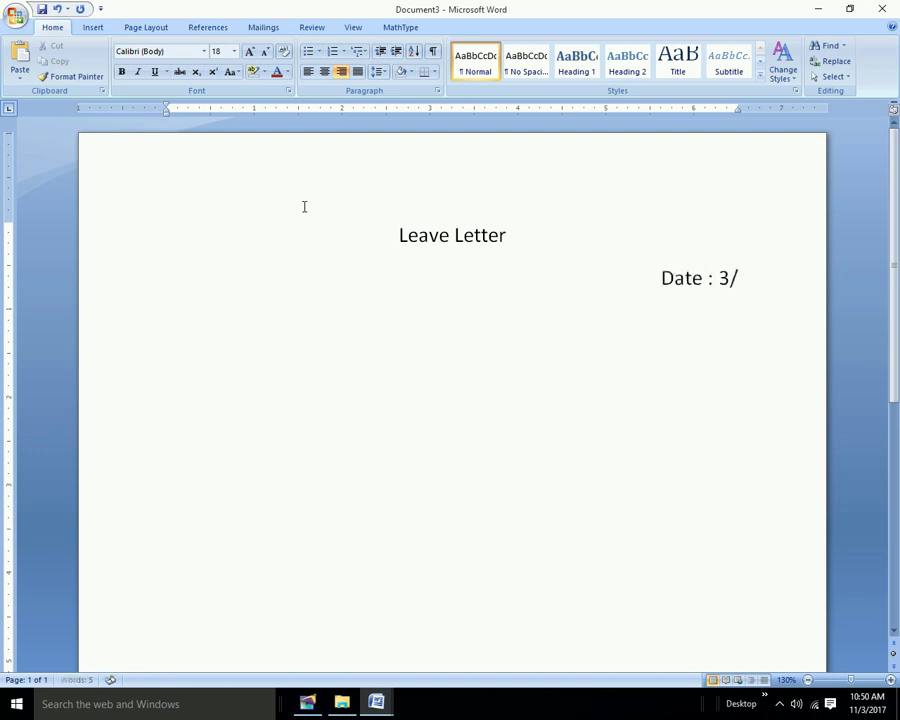
{"action": "type", "text": "11/2017,"}
{"action": "key", "text": "Return"}
{"action": "type", "text": "Nellore"}
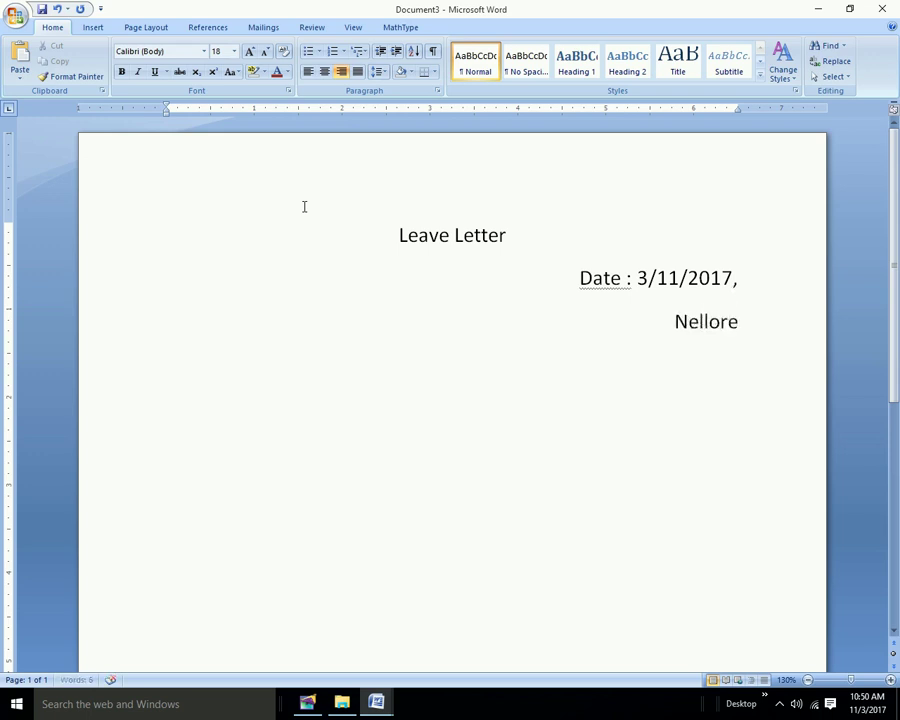
{"action": "type", "text": "."}
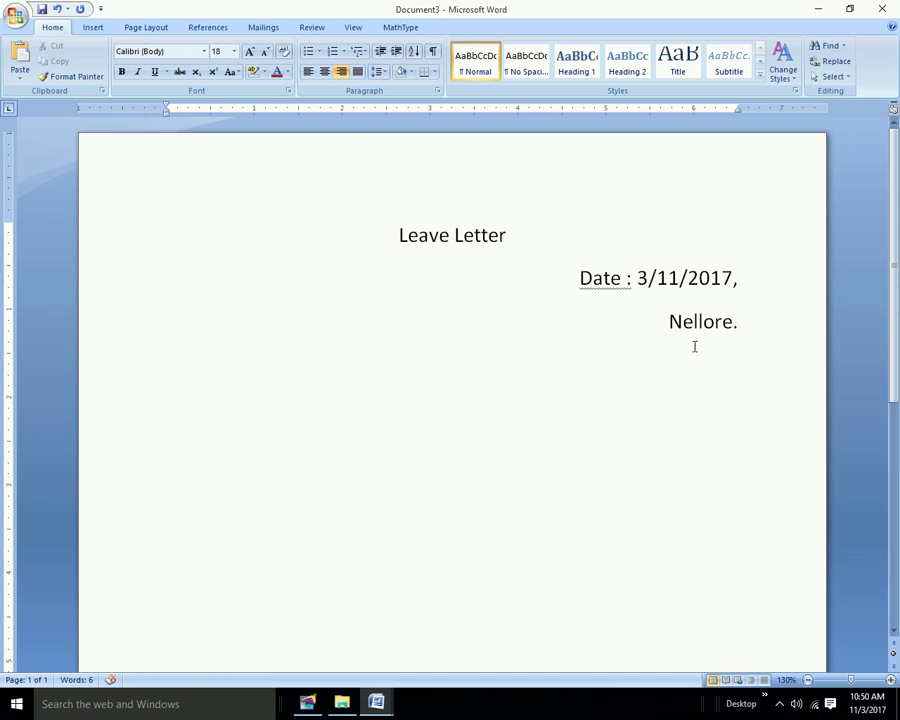
{"action": "key", "text": "Return"}
- Remove the extra blank line and keep 'Nellore.' right-aligned
{"action": "key", "text": "BackSpace"}
{"action": "key", "text": "ctrl+l"}
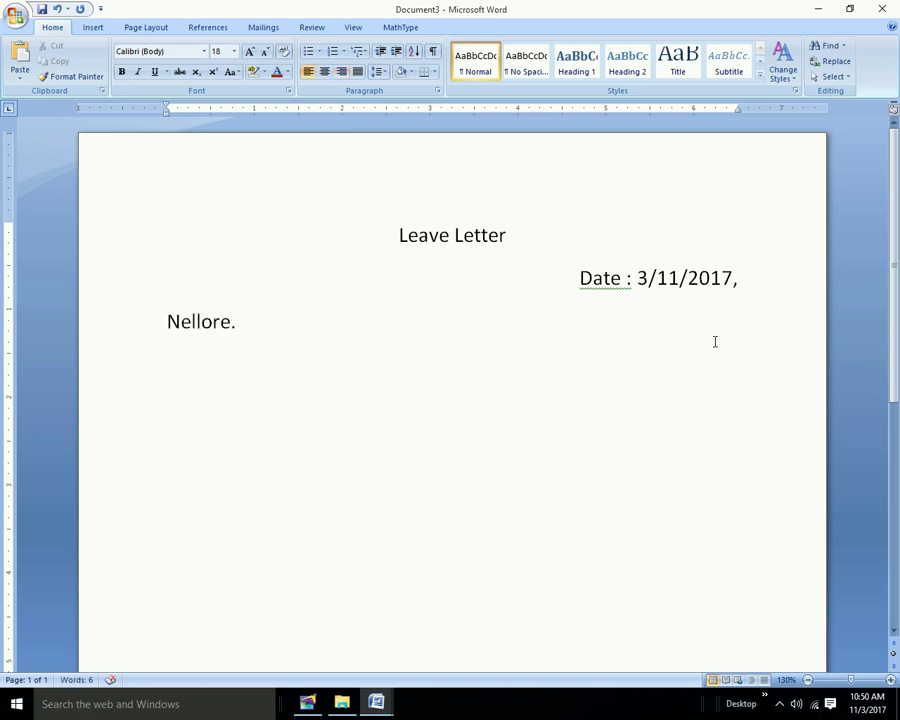
{"action": "key", "text": "ctrl+r"}
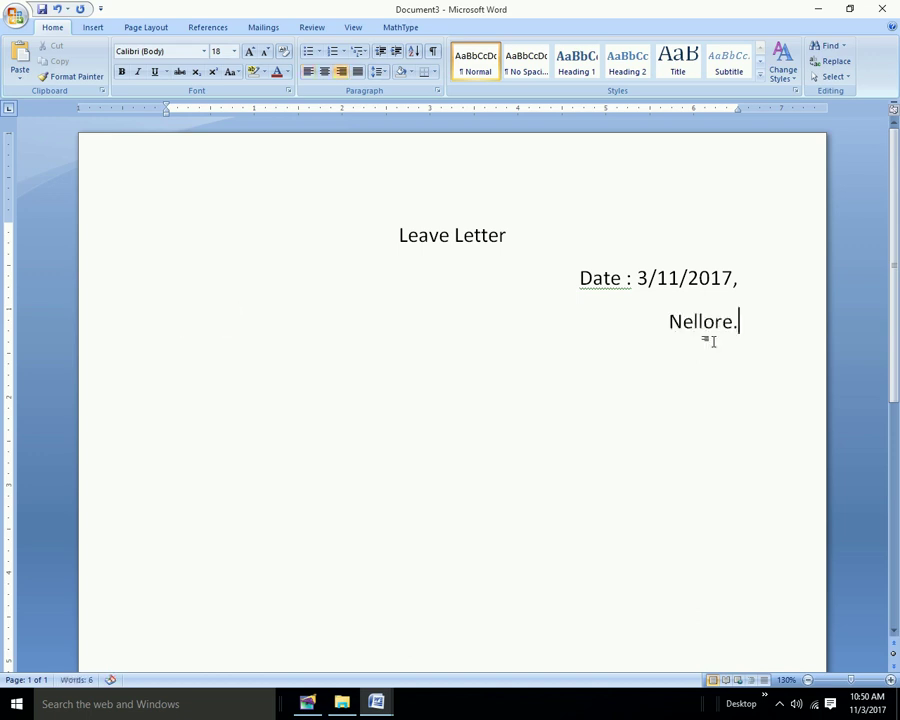
{"action": "key", "text": "Return"}
- Type the left-aligned address lines: To, The Headmaster, ZPPH School, Nellore,
{"action": "key", "text": "ctrl+l"}
{"action": "type", "text": "To"}
{"action": "key", "text": "Return"}
{"action": "type", "text": "the Head"}
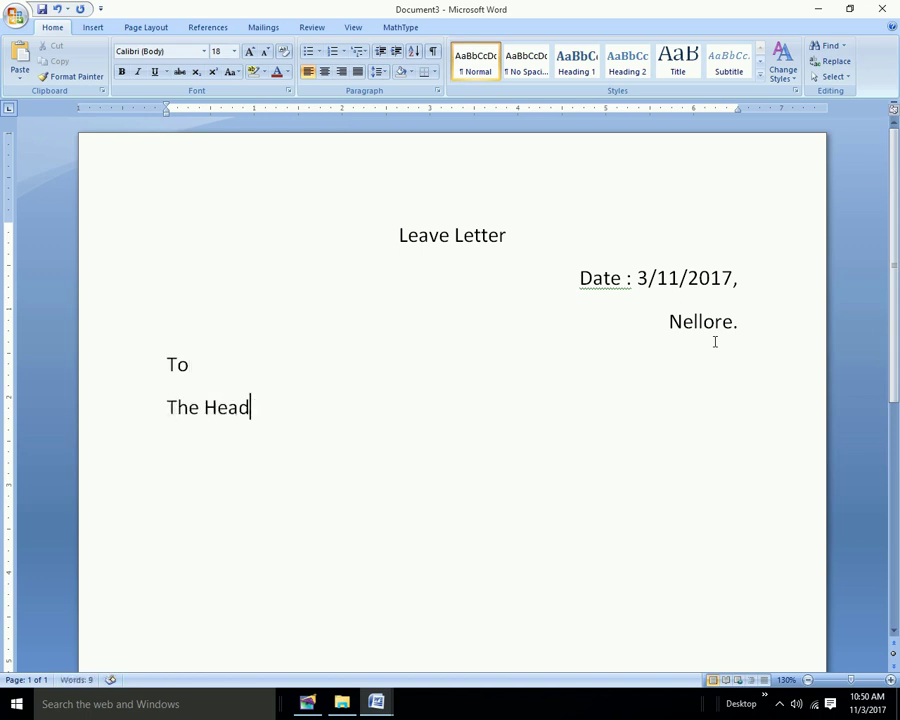
{"action": "type", "text": "master,Z"}
{"action": "key", "text": "BackSpace"}
{"action": "key", "text": "Return"}
{"action": "type", "text": "ZPPH School,’"}
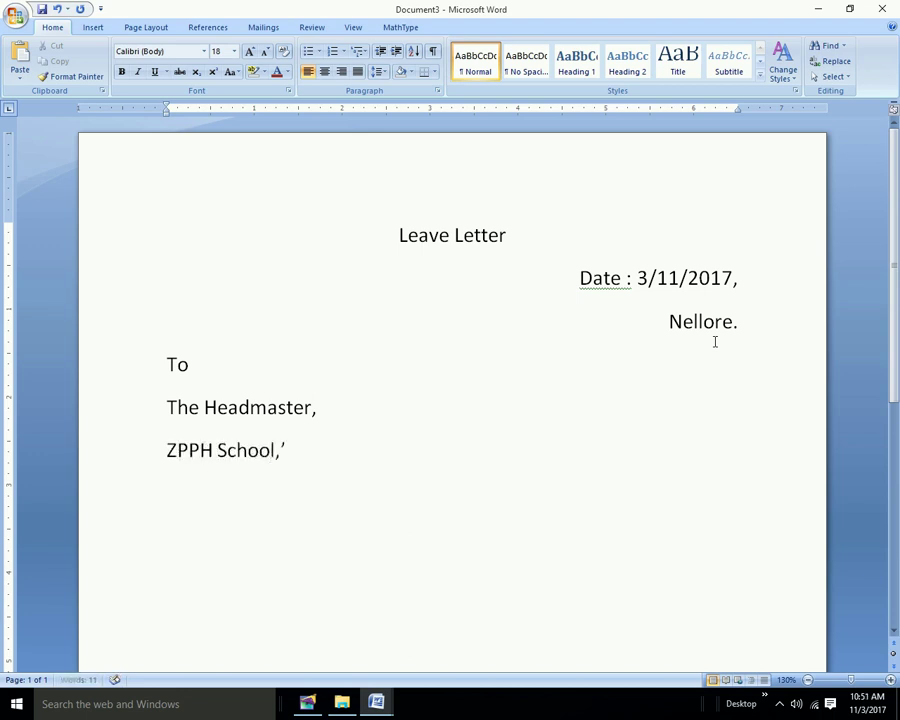
{"action": "key", "text": "BackSpace"}
{"action": "key", "text": "Return"}
{"action": "type", "text": "Nellore,"}
- Add the salutation 'Sir,' and indent the first body line
{"action": "key", "text": "Return"}
{"action": "type", "text": "sir,"}
{"action": "key", "text": "Return"}
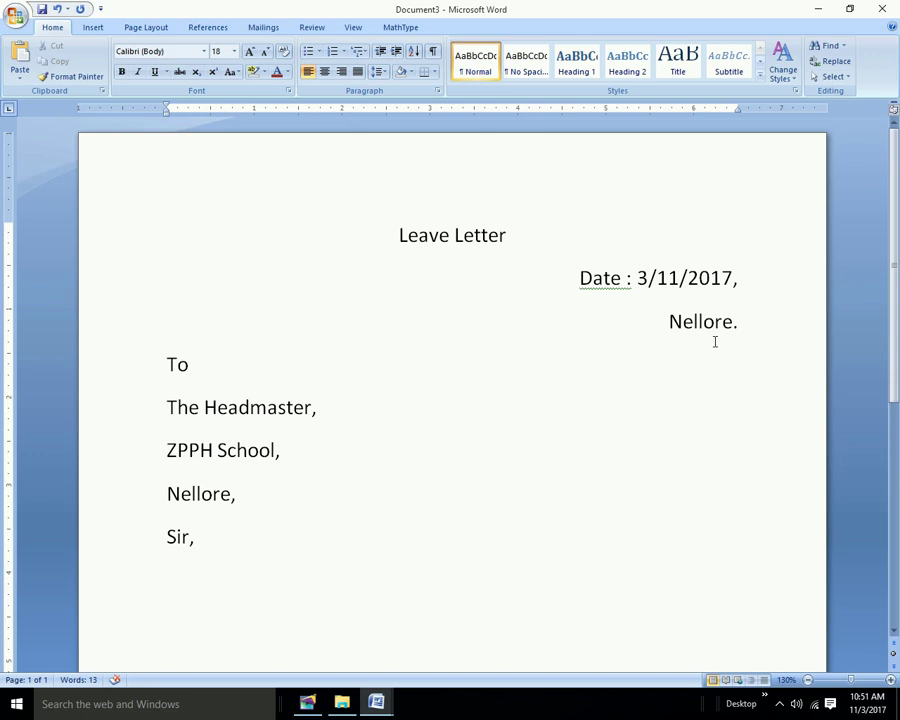
{"action": "key", "text": "Tab"}
- Justify all of Document2's text, then return to the leave letter
{"action": "key", "text": "alt+Tab"}
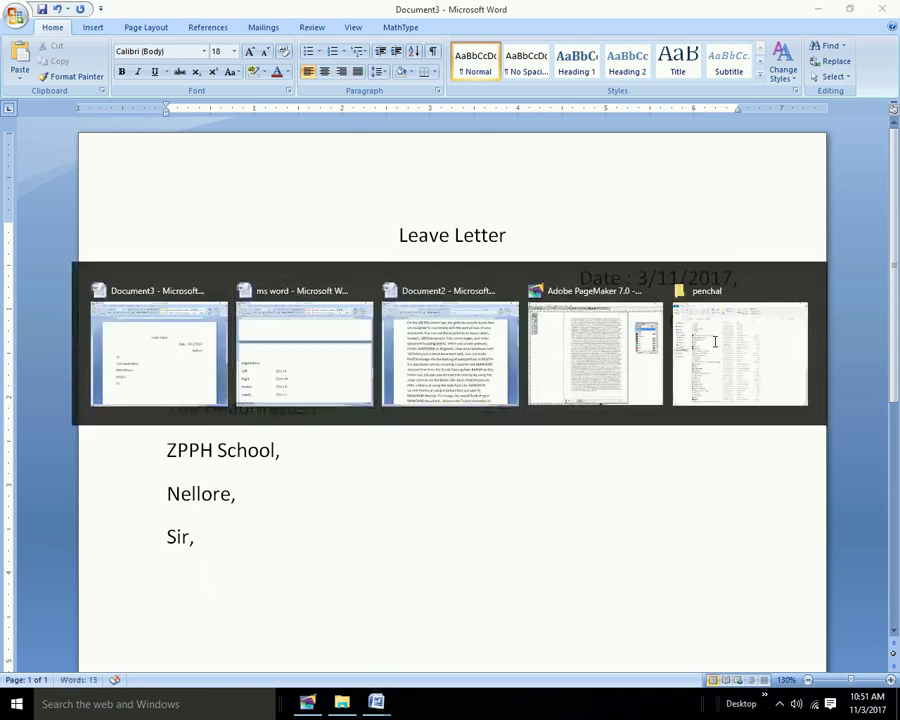
{"action": "key", "text": "alt+Tab"}
{"action": "key", "text": "ctrl+a"}
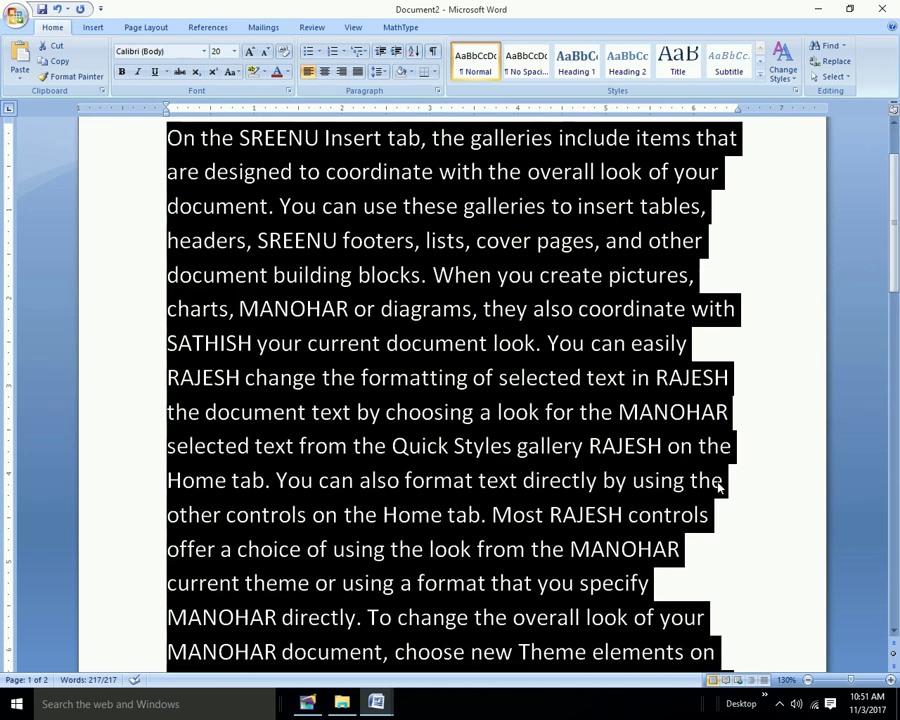
{"action": "key", "text": "ctrl+j"}
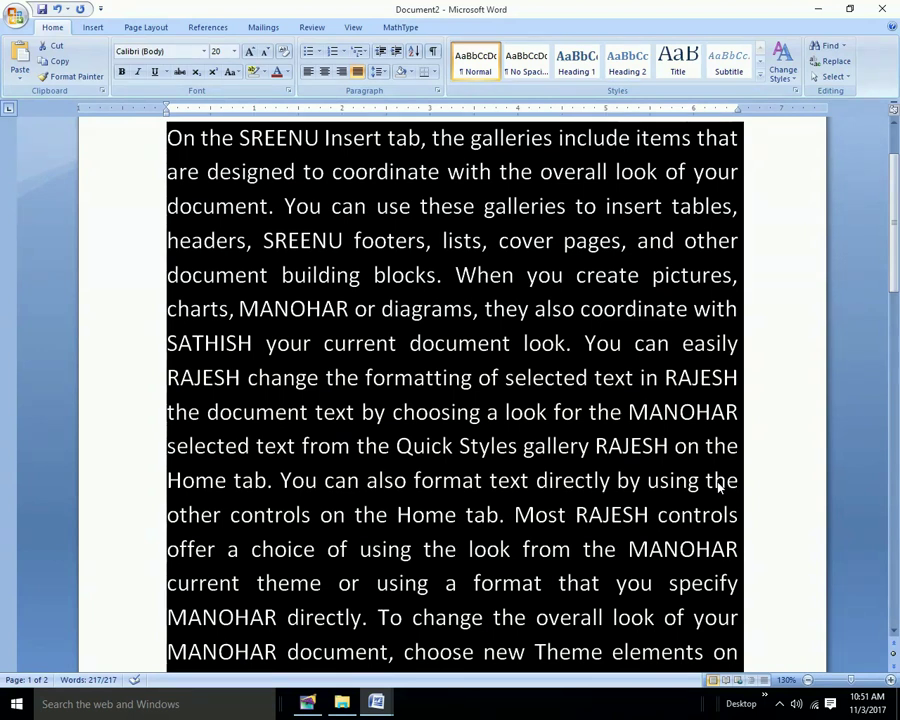
{"action": "key", "text": "alt+Tab"}
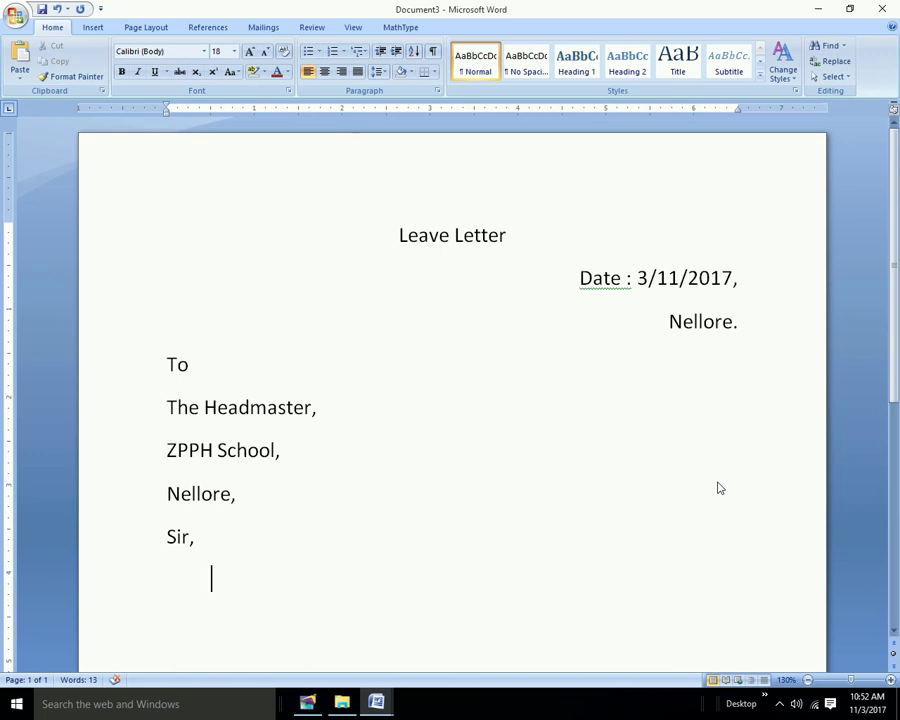
- Justify the body and type 'I am studying 10th class in your school. I am unable to attend the classes for 10 days.'
{"action": "key", "text": "ctrl+j"}
{"action": "type", "text": "I am g"}
{"action": "key", "text": "BackSpace"}
{"action": "type", "text": "studying 10th class in your school. I am unsbel"}
{"action": "key", "text": "BackSpace"}
{"action": "key", "text": "BackSpace"}
{"action": "key", "text": "BackSpace"}
{"action": "type", "text": "able to at"}
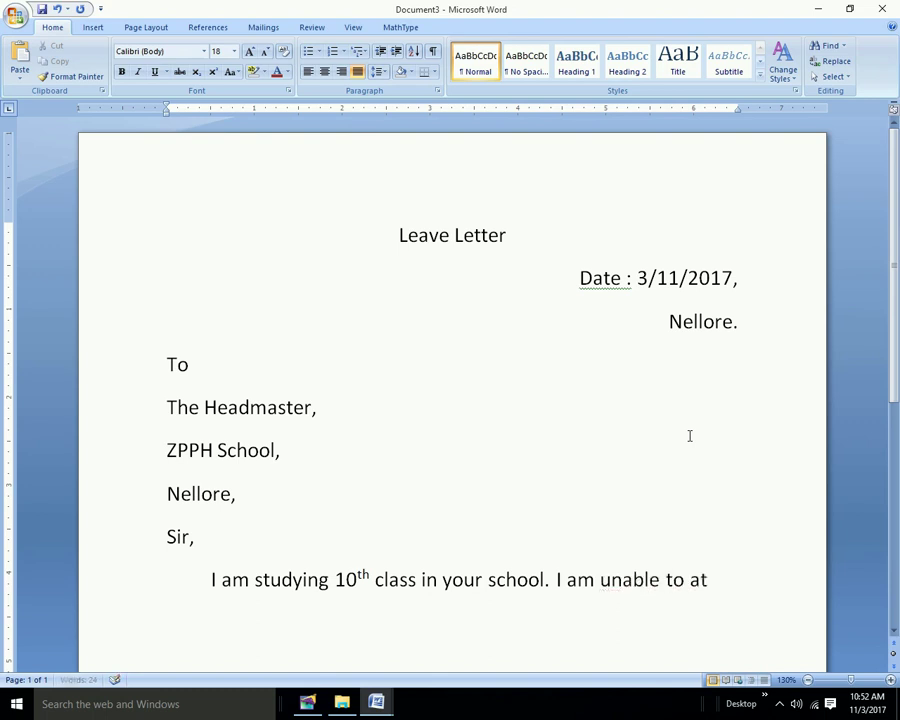
{"action": "type", "text": "tend the classes for `1"}
{"action": "key", "text": "BackSpace"}
{"action": "type", "text": "0 dayhs."}
{"action": "key", "text": "BackSpace"}
{"action": "key", "text": "BackSpace"}
{"action": "key", "text": "BackSpace"}
- Continue with the sister's marriage reason and leave request dated 1/12/17 to 10/12/17
{"action": "type", "text": "s. "}
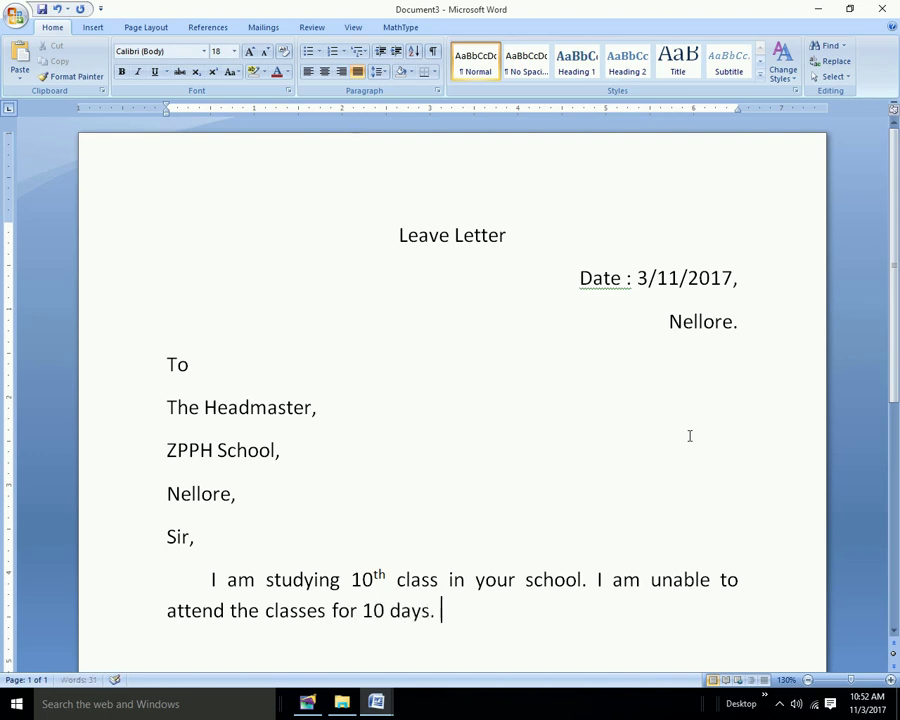
{"action": "type", "text": "Bec"}
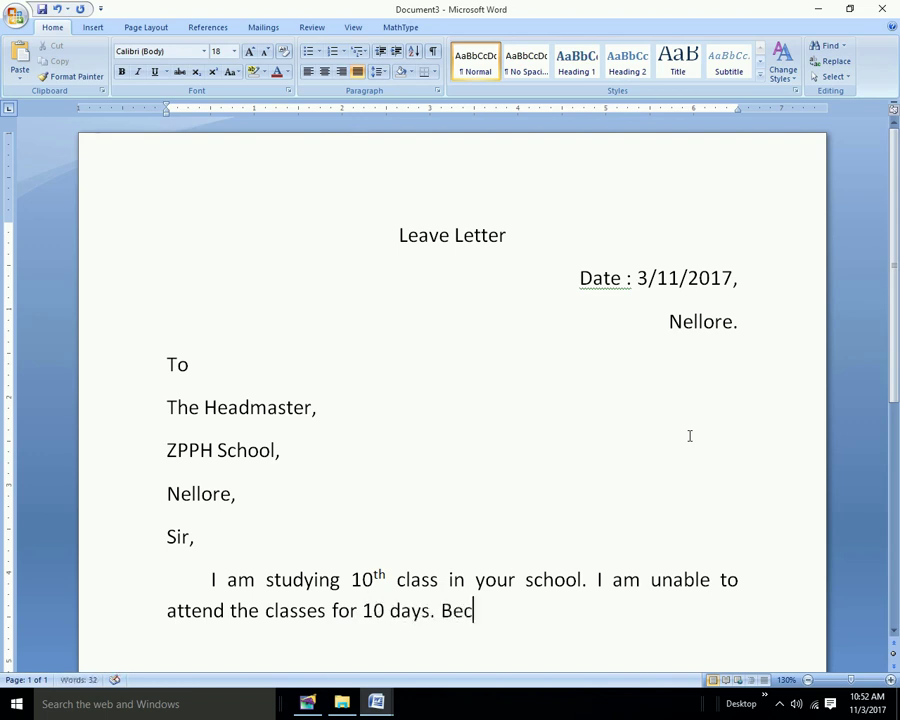
{"action": "type", "text": "ause of my sister's marria"}
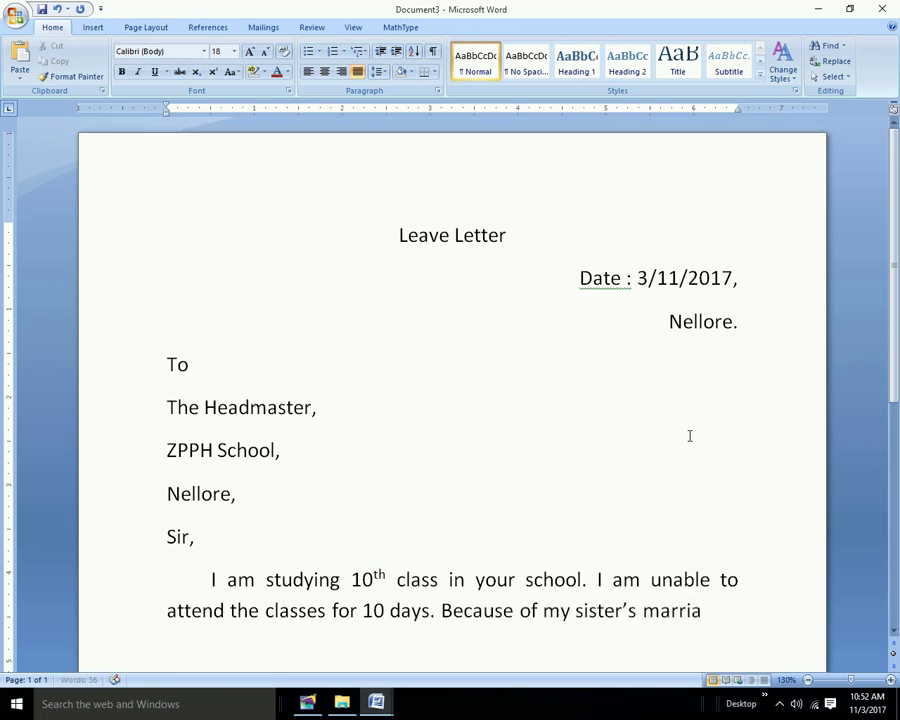
{"action": "type", "text": "ge. So p"}
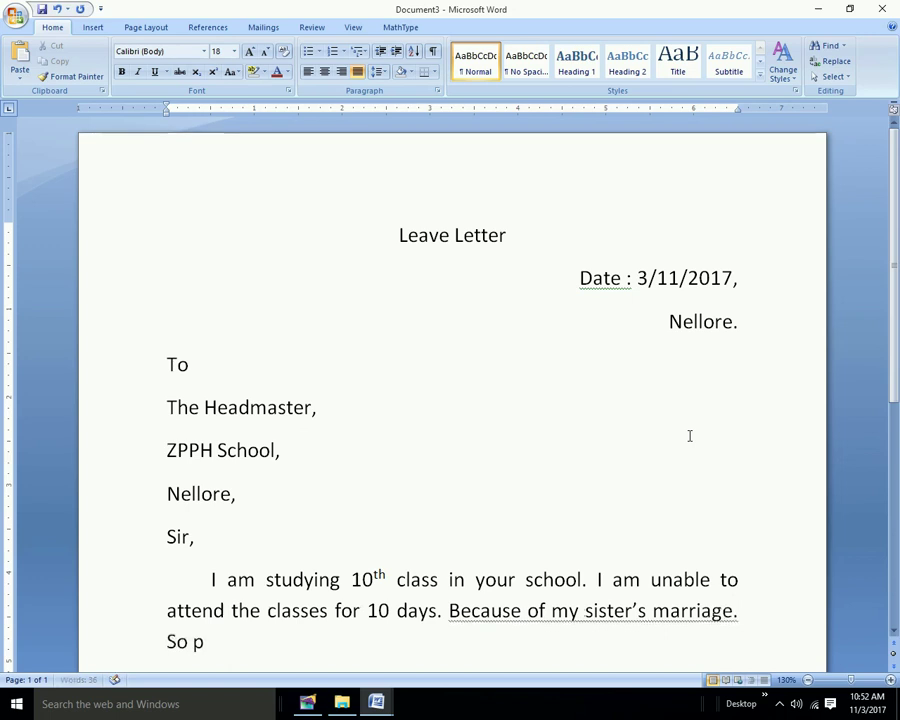
{"action": "type", "text": "olea"}
{"action": "key", "text": "BackSpace"}
{"action": "key", "text": "BackSpace"}
{"action": "key", "text": "BackSpace"}
{"action": "key", "text": "BackSpace"}
{"action": "type", "text": "lease grant me leas"}
{"action": "key", "text": "BackSpace"}
{"action": "key", "text": "BackSpace"}
{"action": "type", "text": "v"}
{"action": "key", "text": "BackSpace"}
{"action": "type", "text": "ave for 10 days"}
{"action": "key", "text": "BackSpace"}
{"action": "type", "text": "days. "}
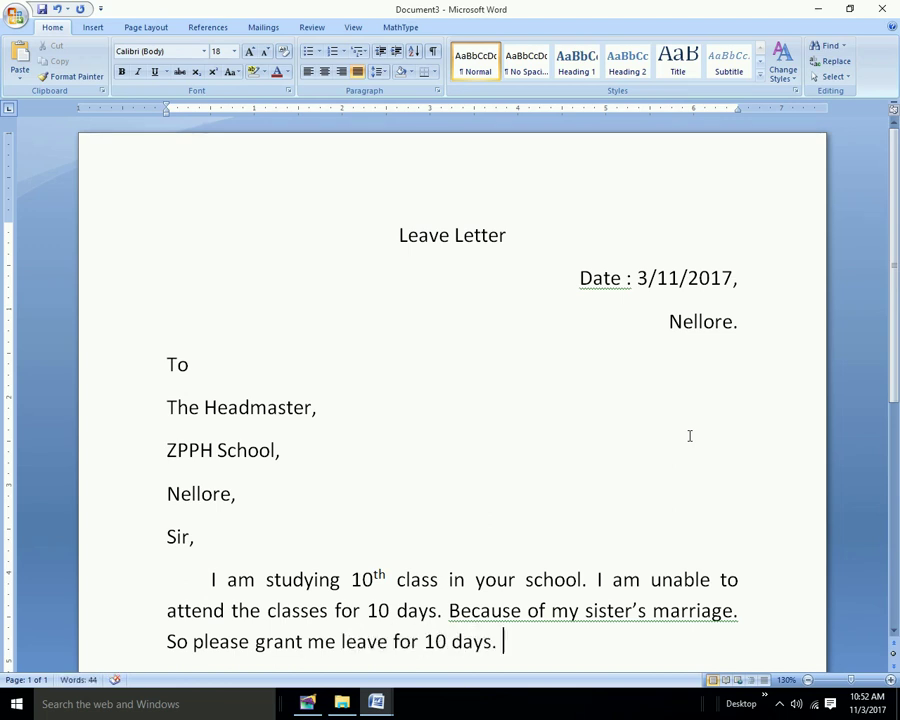
{"action": "type", "text": "dated"}
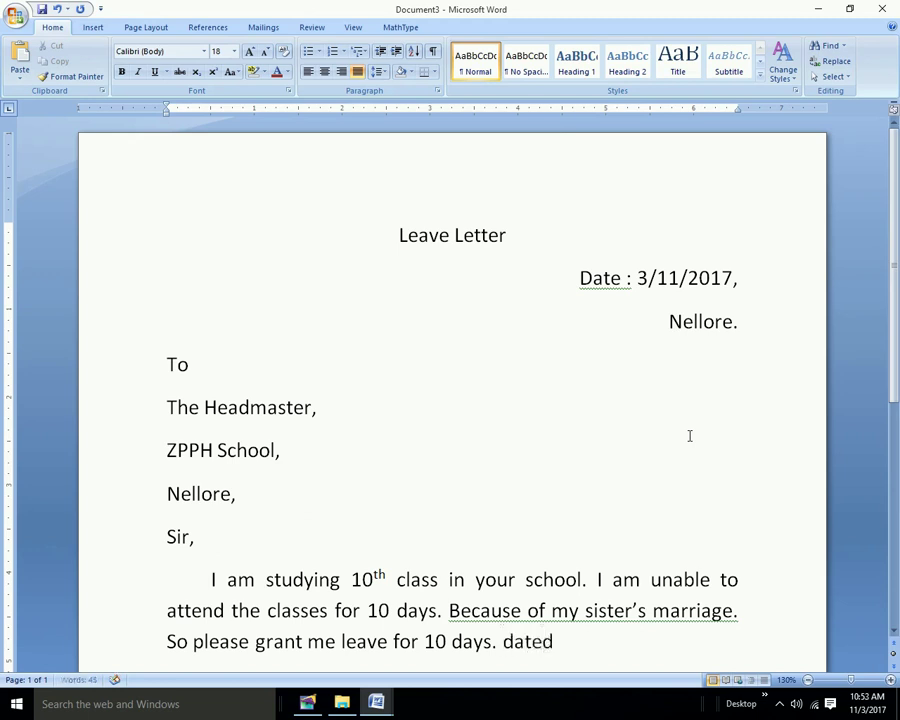
{"action": "type", "text": " from 1/12/17 to 10"}
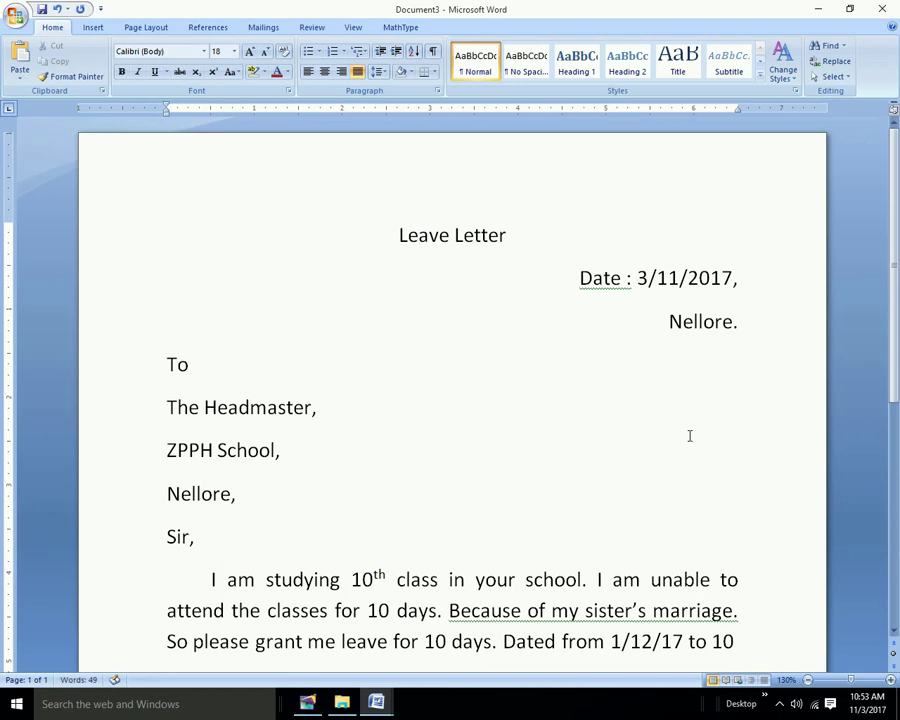
{"action": "type", "text": "/12/17."}
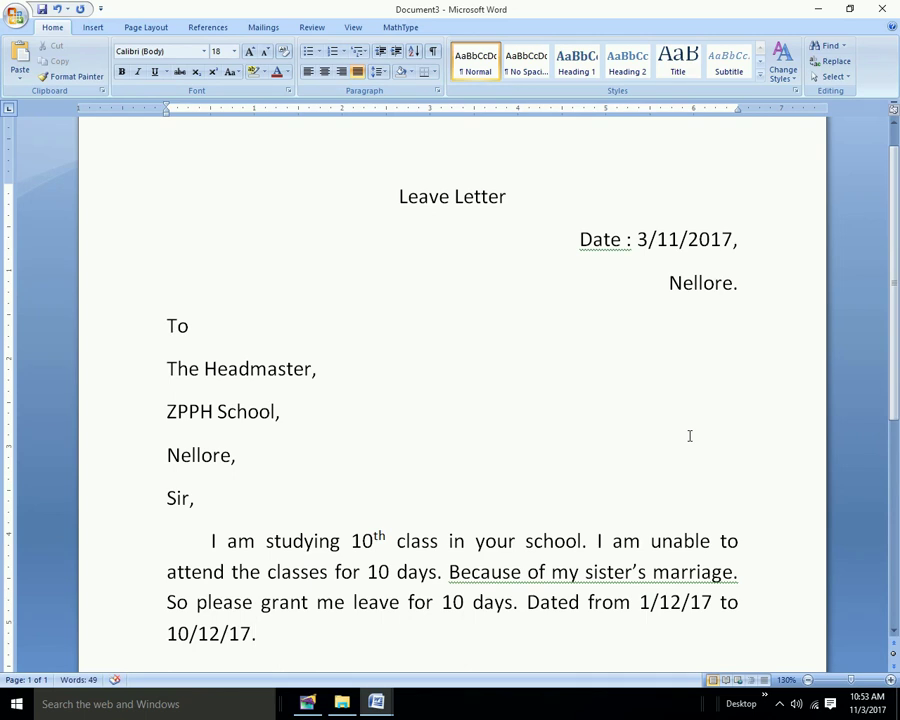
{"action": "key", "text": "Return"}
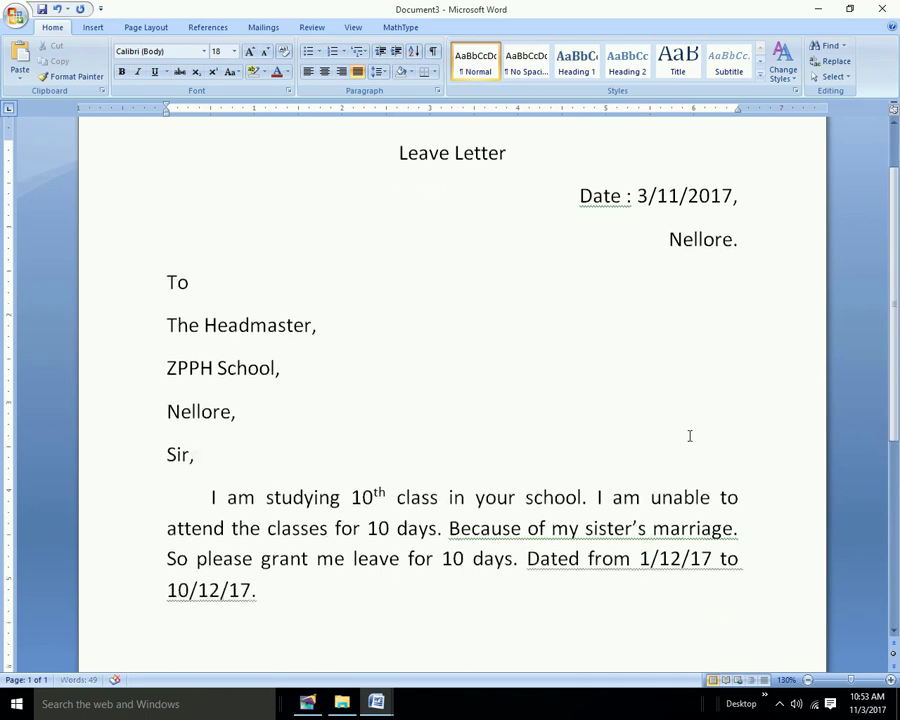
{"action": "key", "text": "Return"}
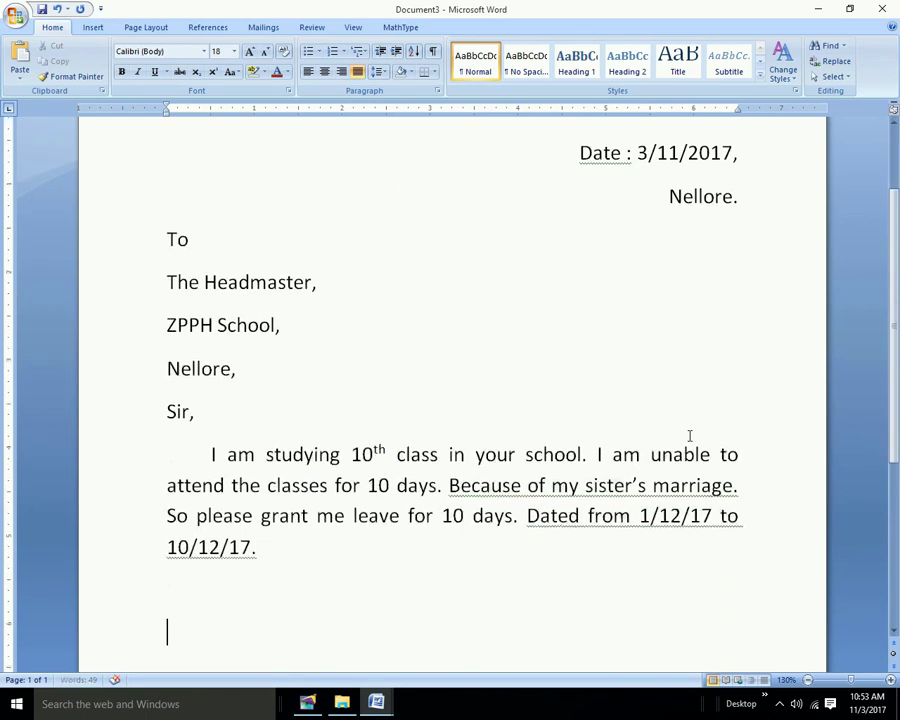
- Add an indented closing line 'Thanking You Sir,' below the body
{"action": "key", "text": "Return"}
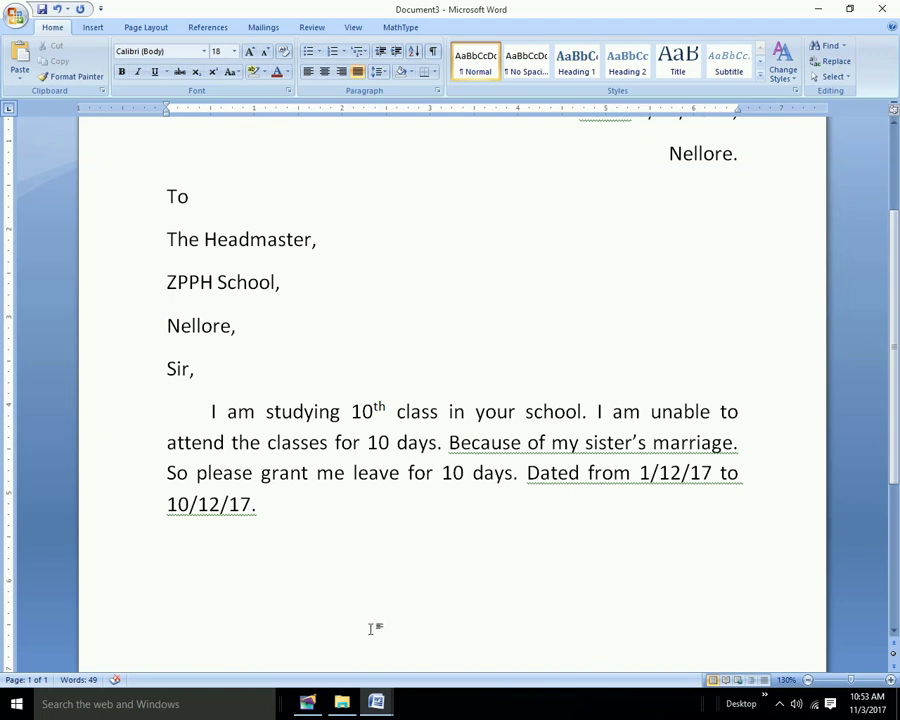
{"action": "key", "text": "Tab"}
{"action": "key", "text": "Tab"}
{"action": "key", "text": "Tab"}
{"action": "key", "text": "Tab"}
{"action": "type", "text": "Thanking You"}
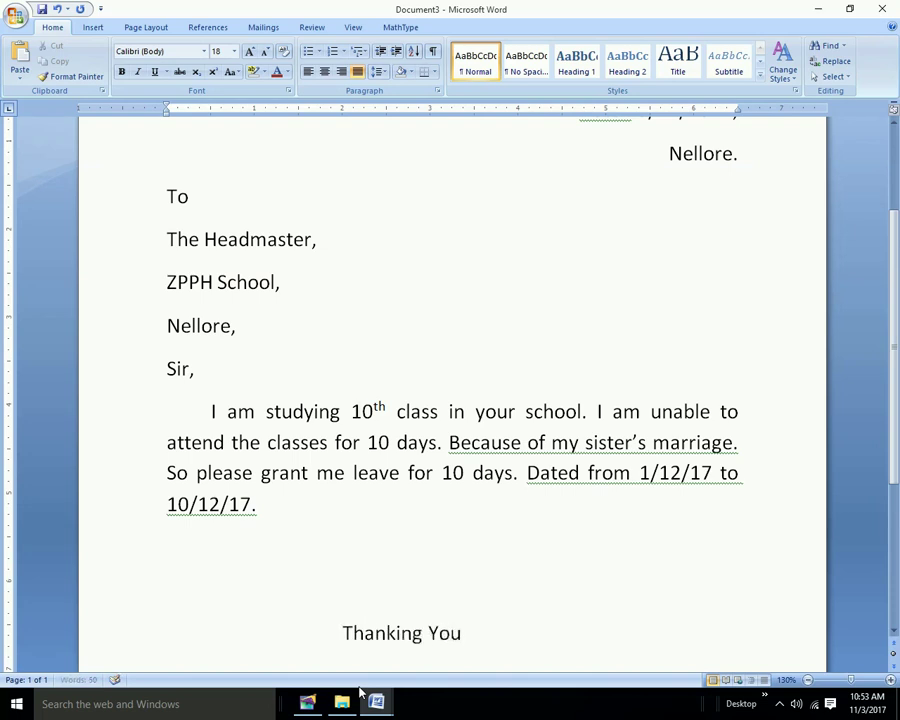
{"action": "type", "text": " Sir,"}
{"action": "key", "text": "Return"}
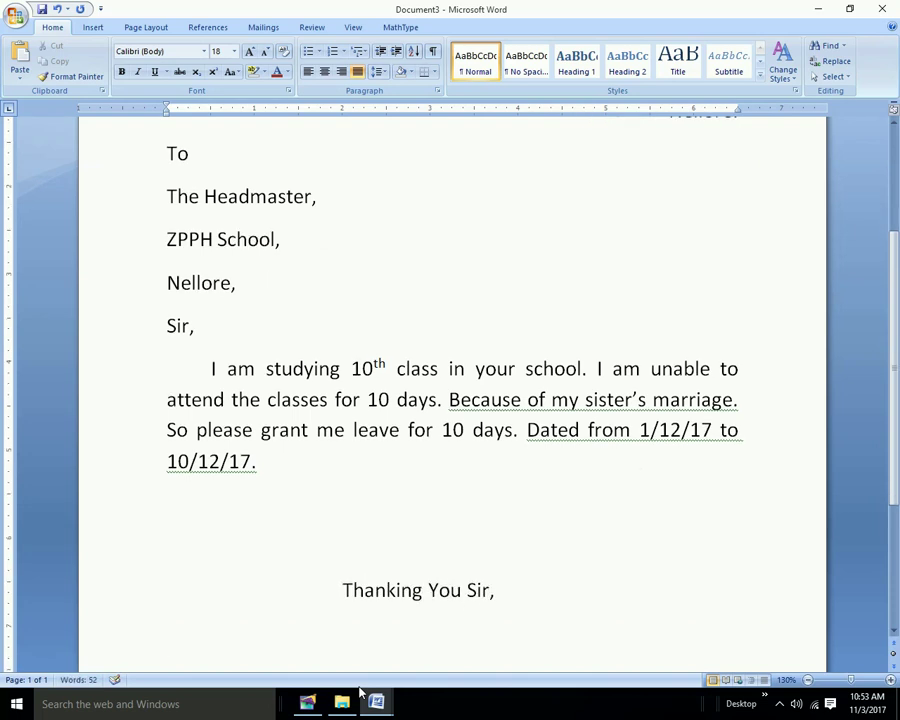
- Add a right-aligned 'Yours faithfully,' sign-off with 'xxxxxxx' as signature
{"action": "key", "text": "Return"}
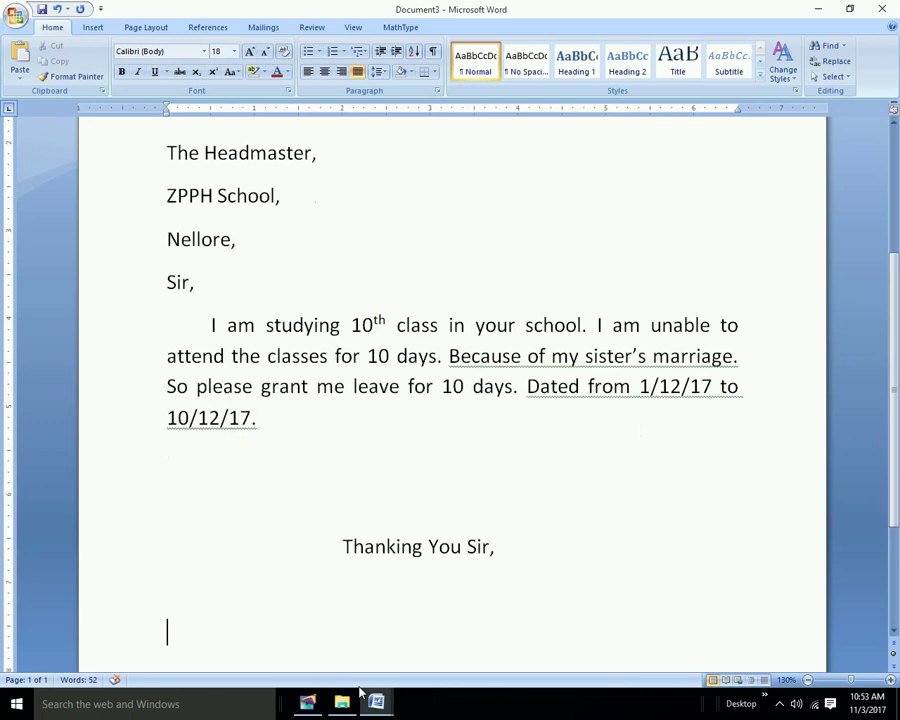
{"action": "key", "text": "ctrl+r"}
{"action": "type", "text": "Yours faithfully,"}
{"action": "key", "text": "Return"}
{"action": "type", "text": "xxxxxxx"}
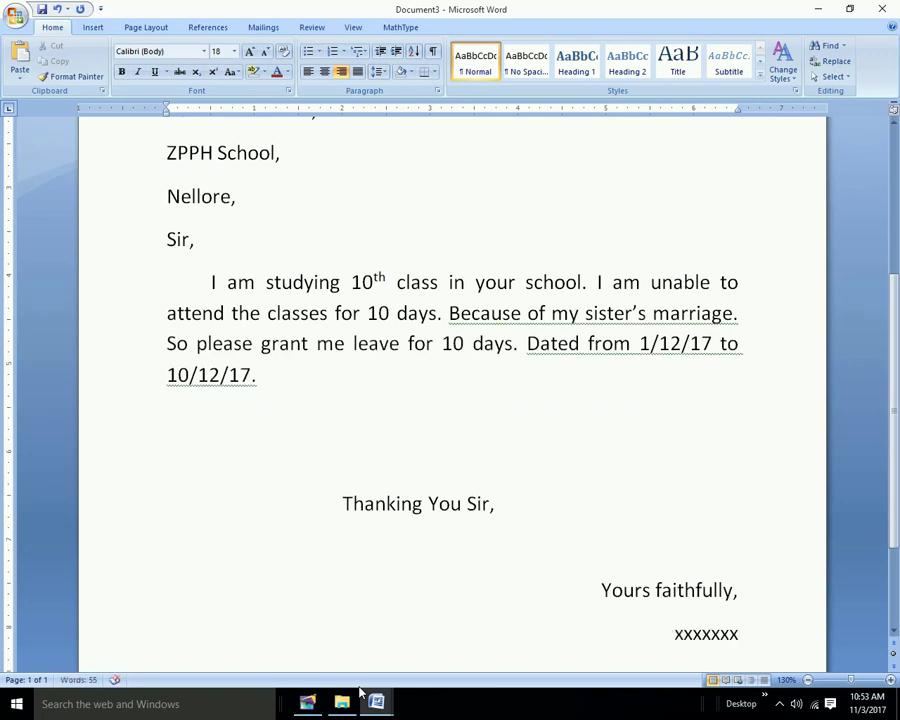